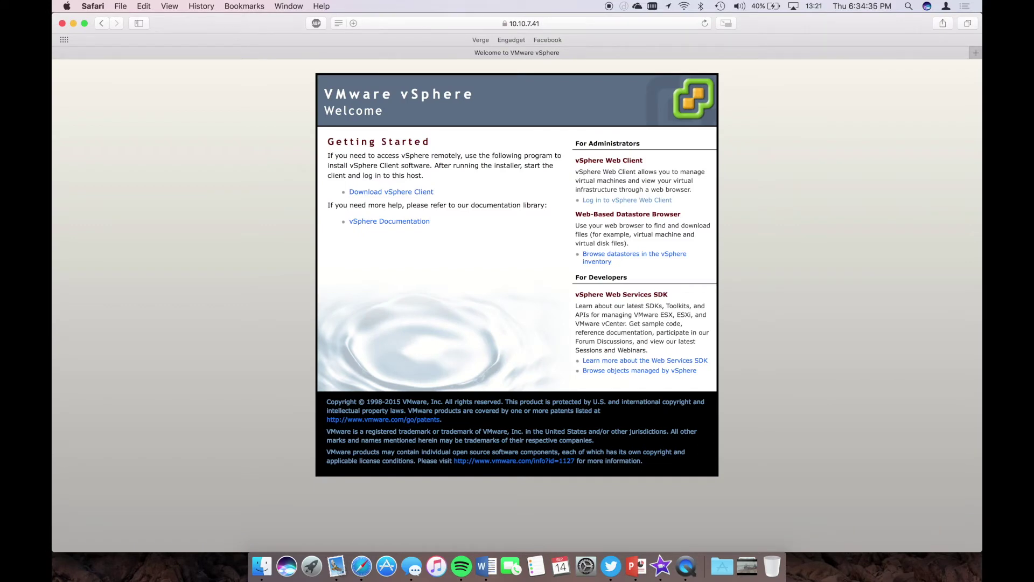
- From the host welcome page at 10.10.7.41, go to the vSphere Web Client login
left_click(603, 202)
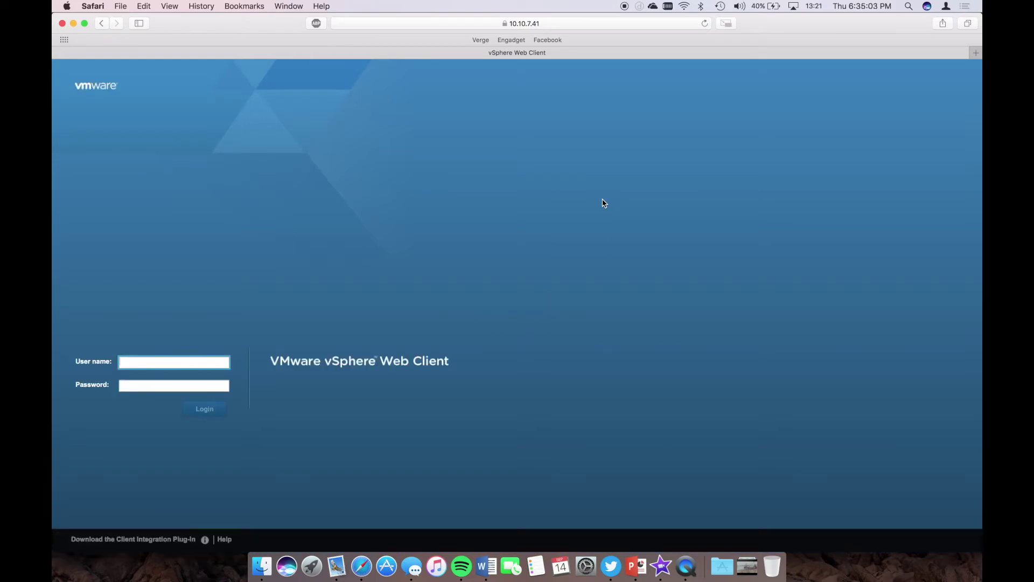
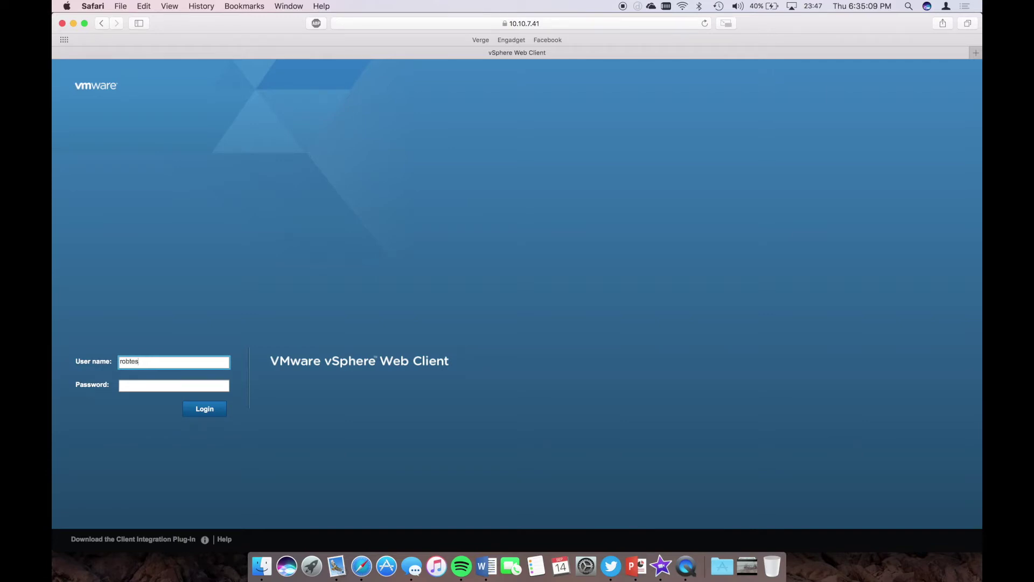
- Log in with the vSphere account's user name and password
key("Tab")
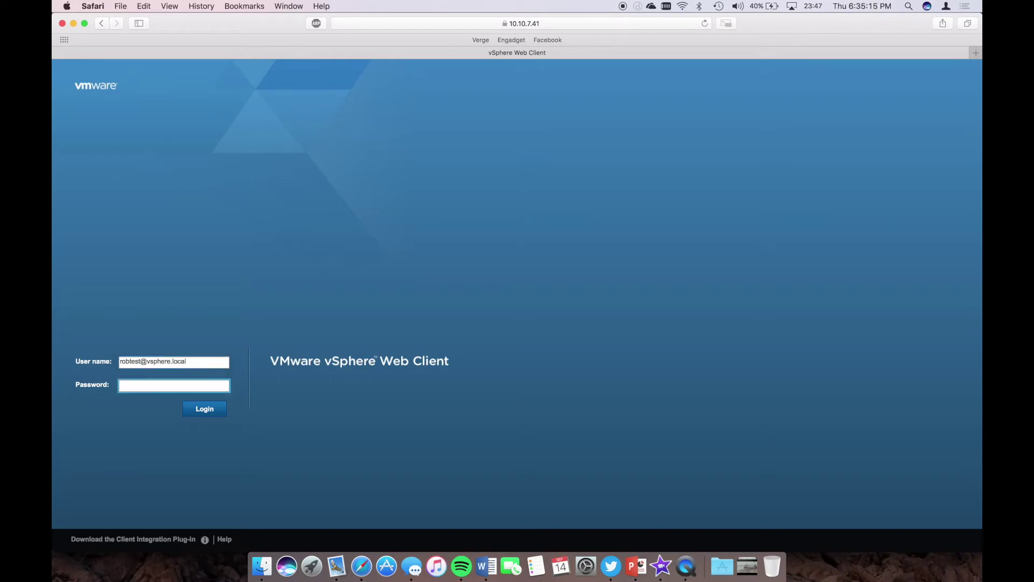
key("BackSpace")
key("BackSpace")
key("Return")
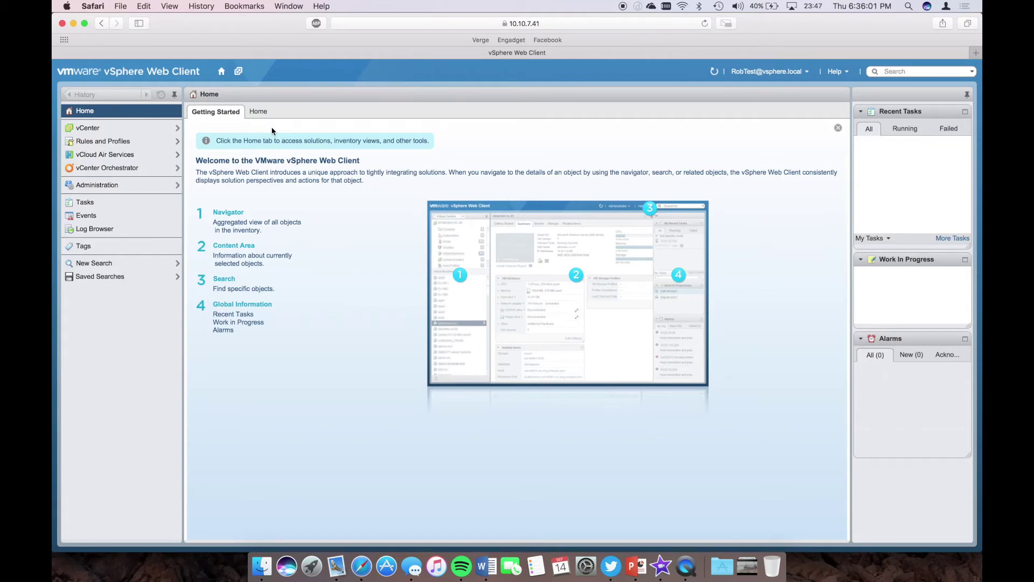
- Open the Rob_Test folder under HC-Pureflex > Capping > Arias in VMs and Templates
left_click(176, 128)
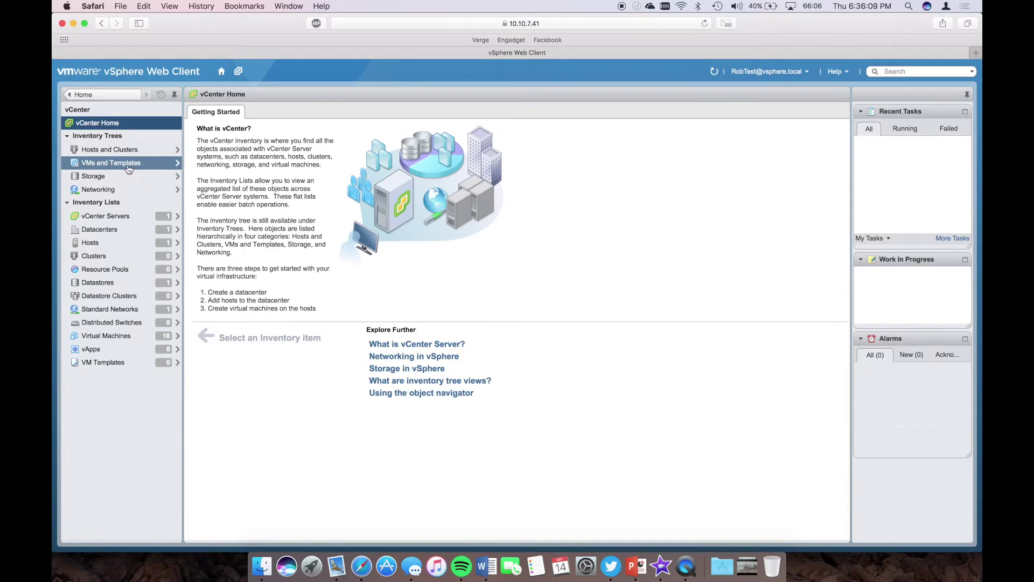
left_click(128, 167)
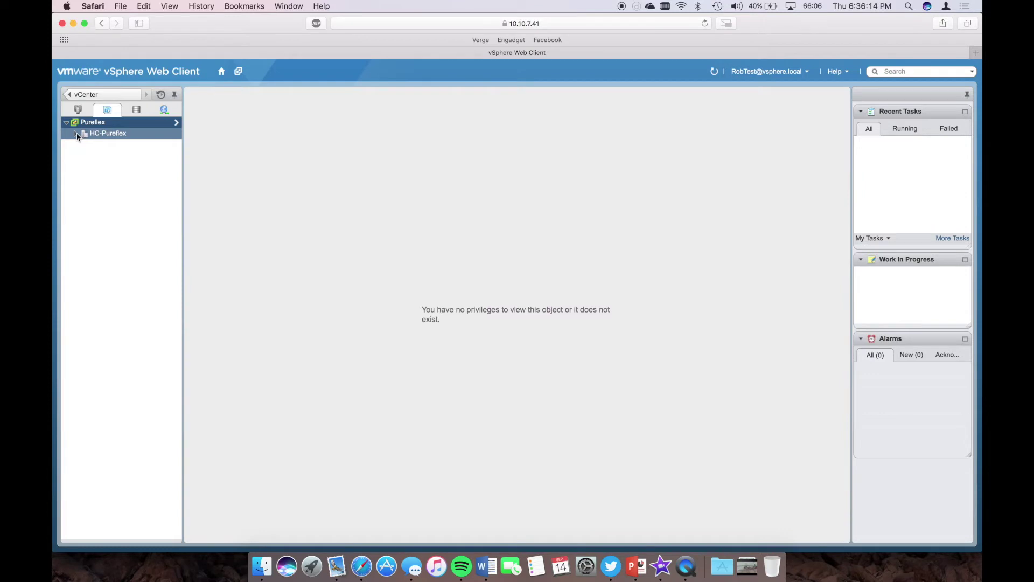
left_click(76, 134)
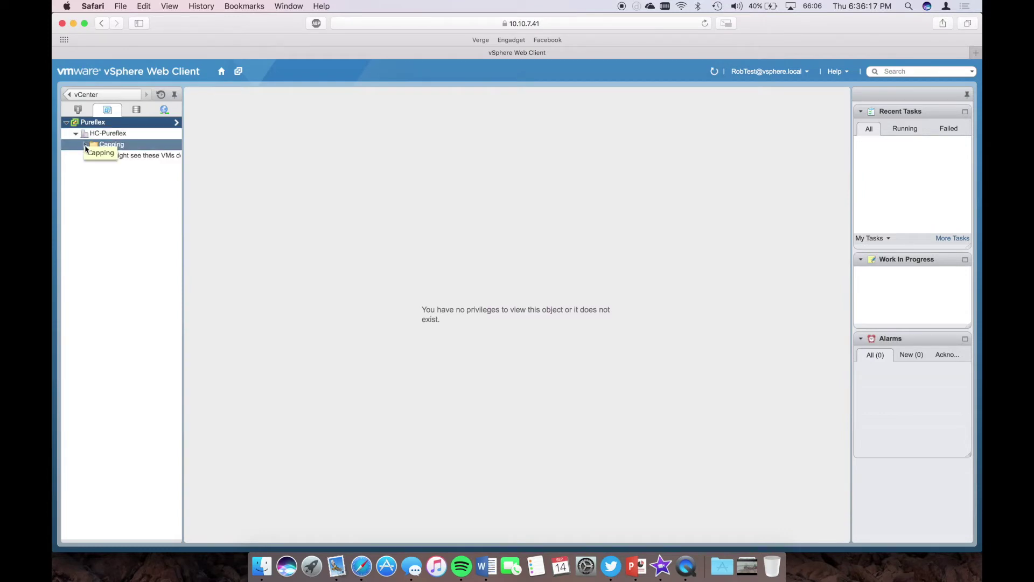
left_click(85, 147)
left_click(95, 156)
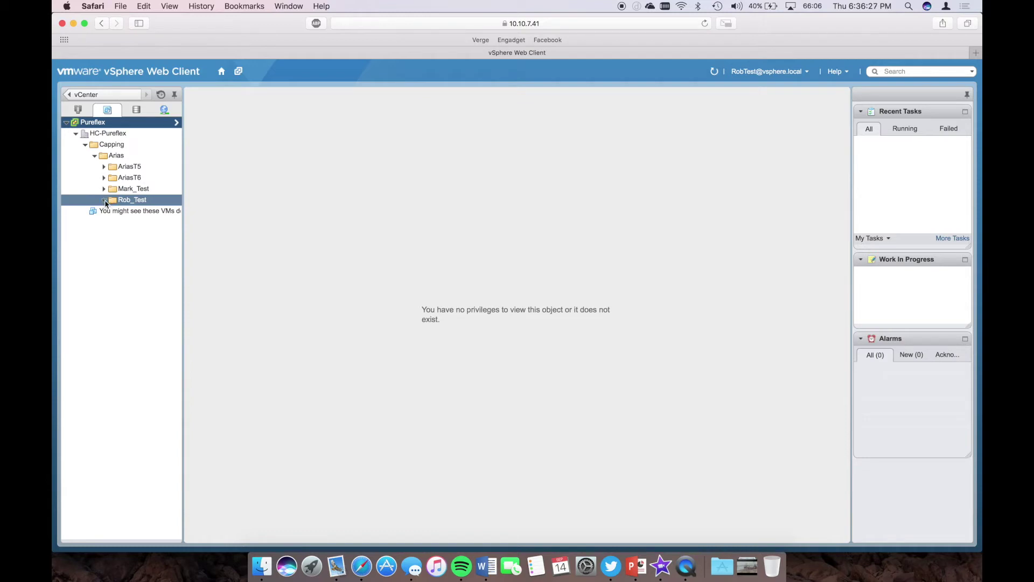
left_click(133, 202)
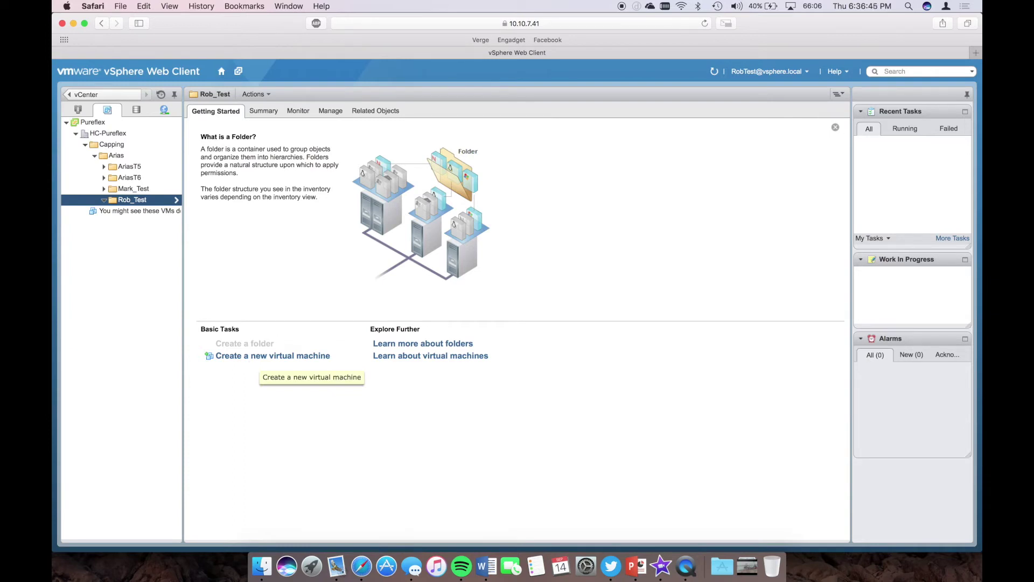
- Start the New Virtual Machine wizard with 'Create a new virtual machine' as the creation type
left_click(260, 356)
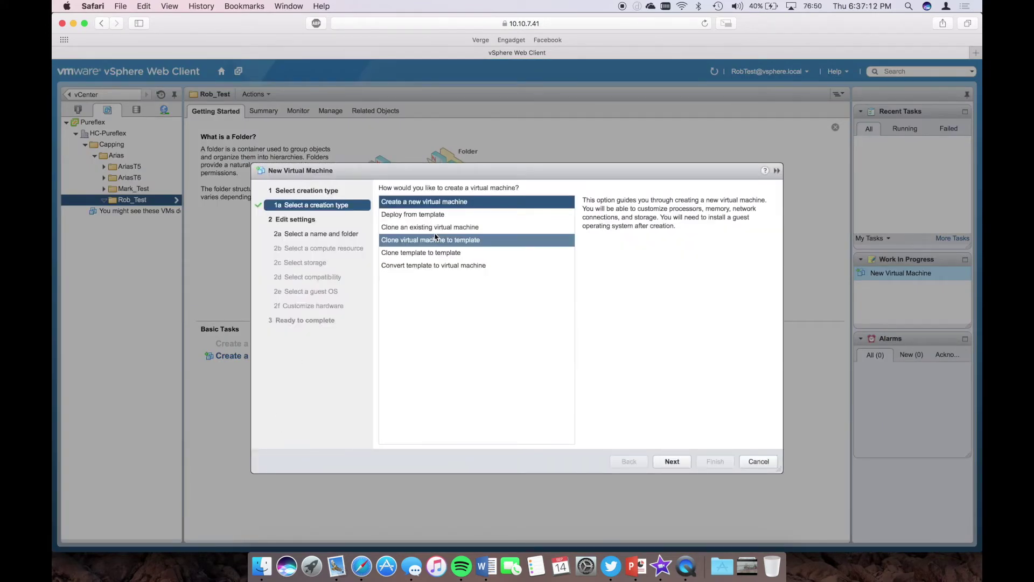
left_click(674, 463)
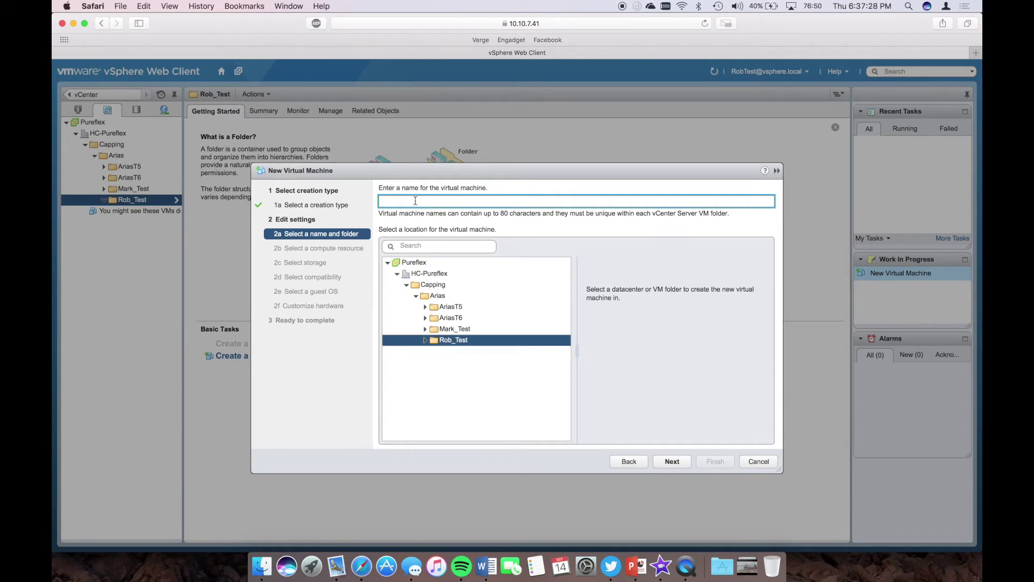
- Name the VM 'Linux Test', place it on host 10.10.7.30 and datastore Capping-VM
type("Linux Test")
left_click(671, 460)
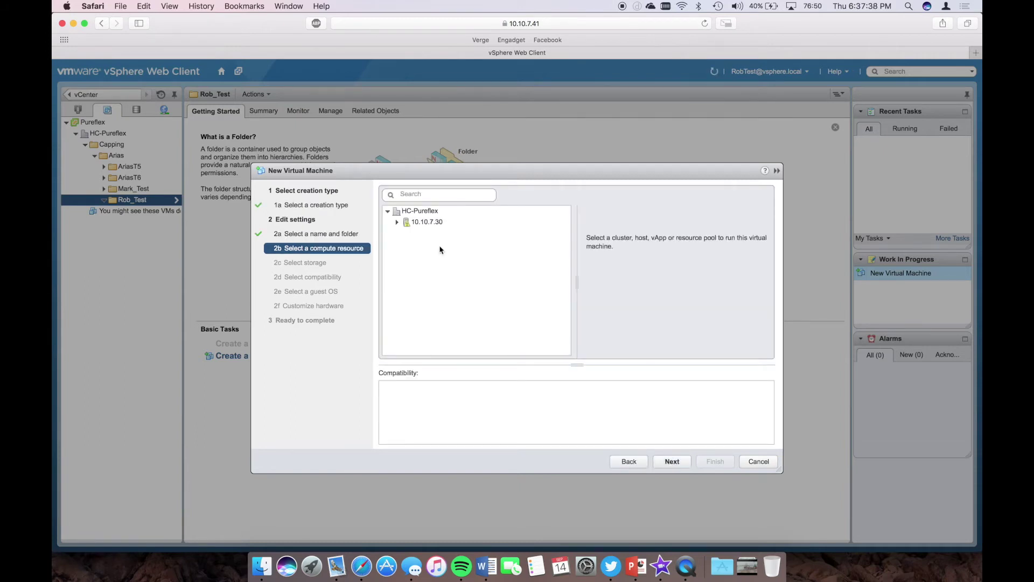
left_click(412, 224)
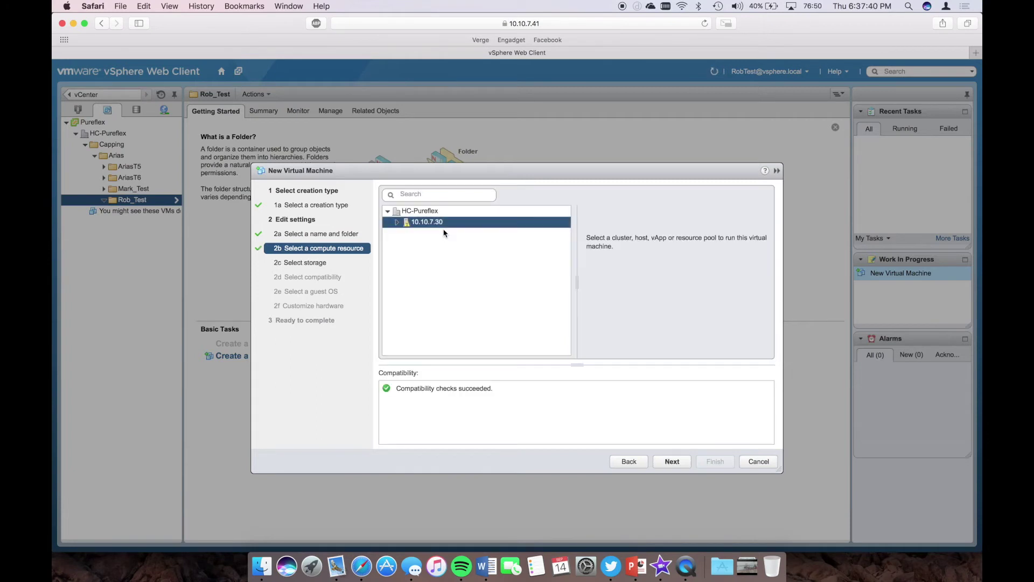
left_click(673, 464)
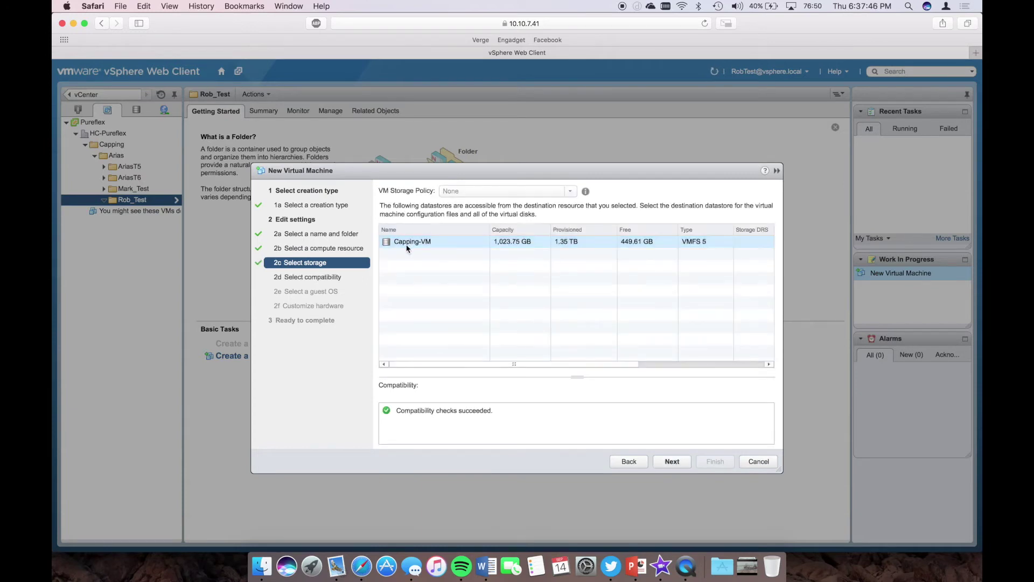
left_click(675, 464)
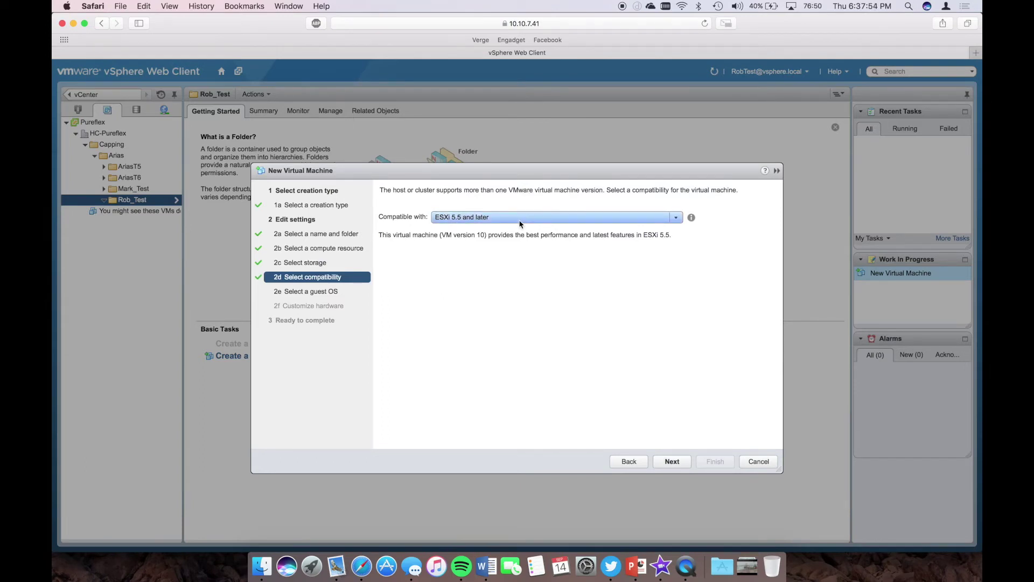
- Keep ESXi 5.5 and later compatibility and set the guest OS to Linux, Ubuntu Linux (64-bit)
left_click(665, 462)
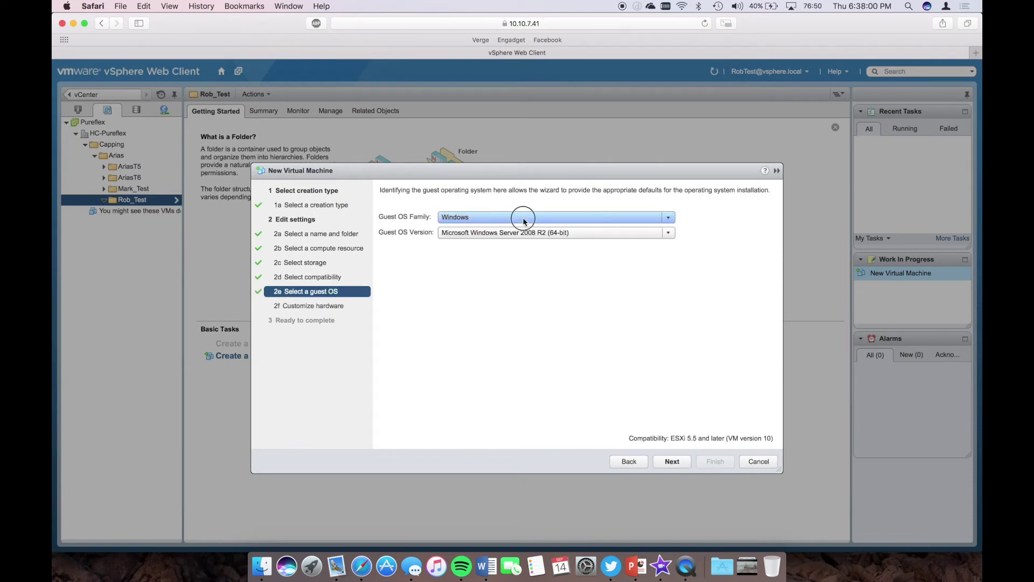
left_click(525, 221)
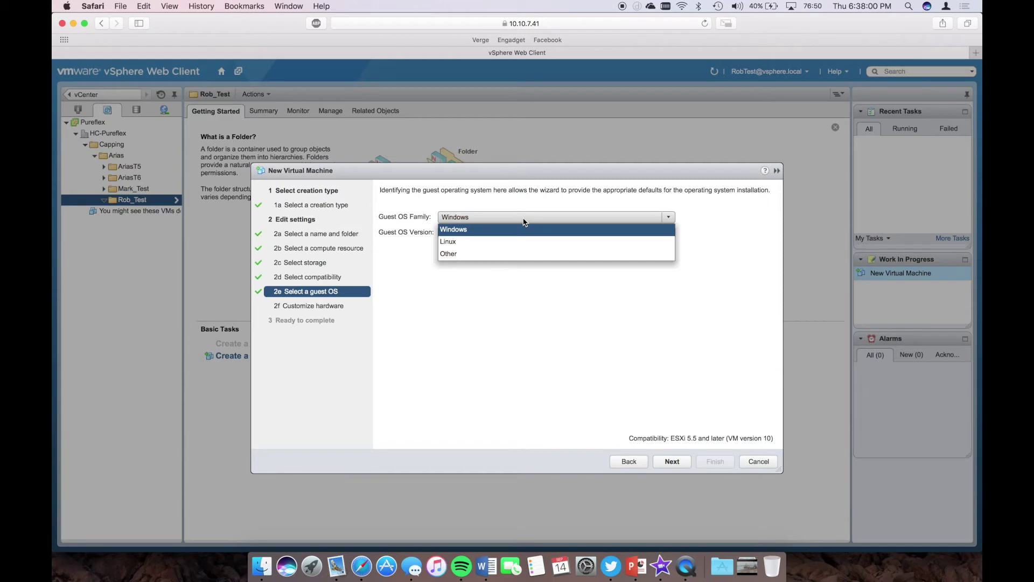
left_click(501, 243)
left_click(505, 233)
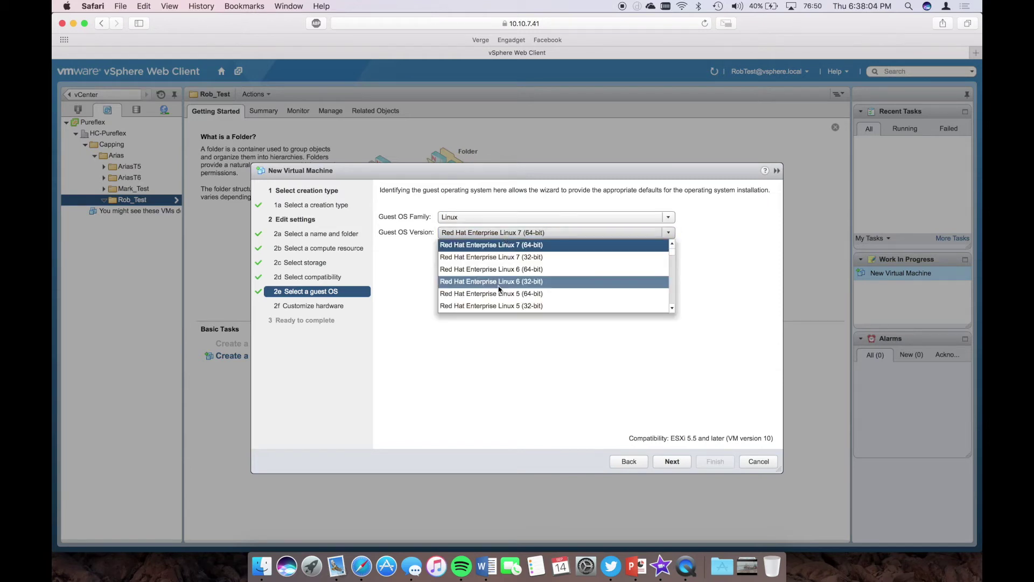
scroll(500, 289, "down", 5)
scroll(499, 289, "down", 5)
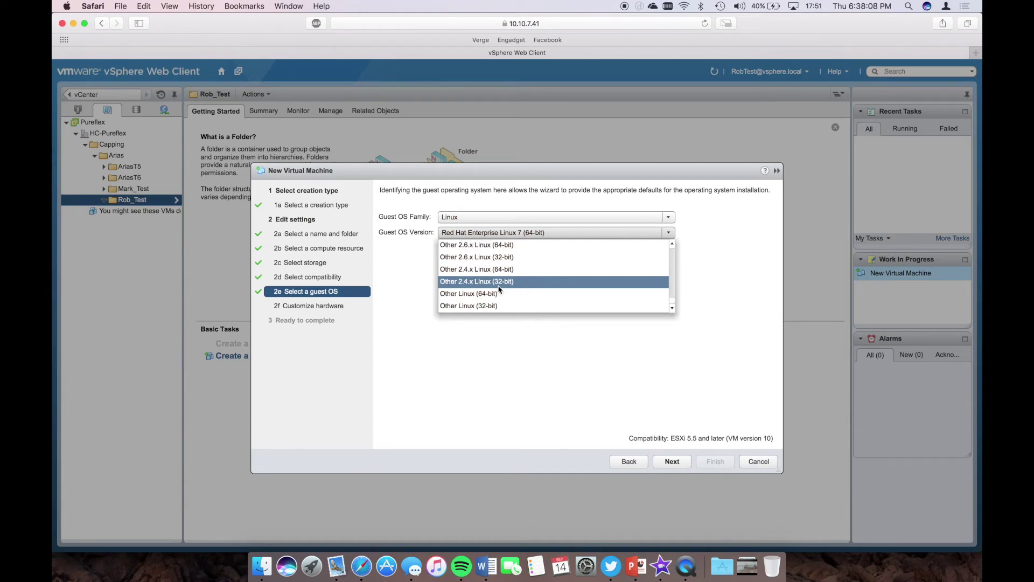
scroll(500, 289, "up", 5)
scroll(500, 289, "down", 5)
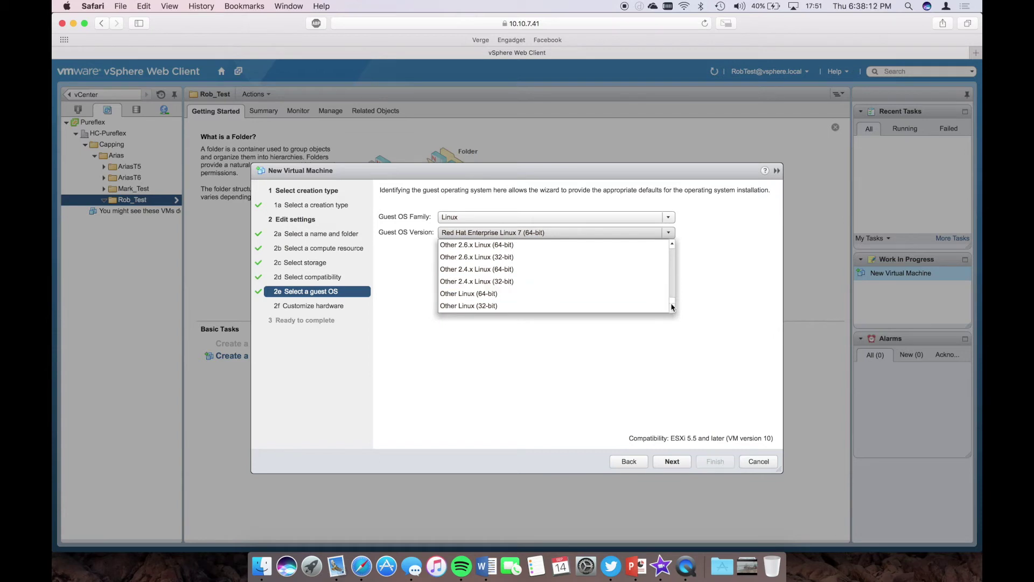
left_click_drag(672, 303, 674, 291)
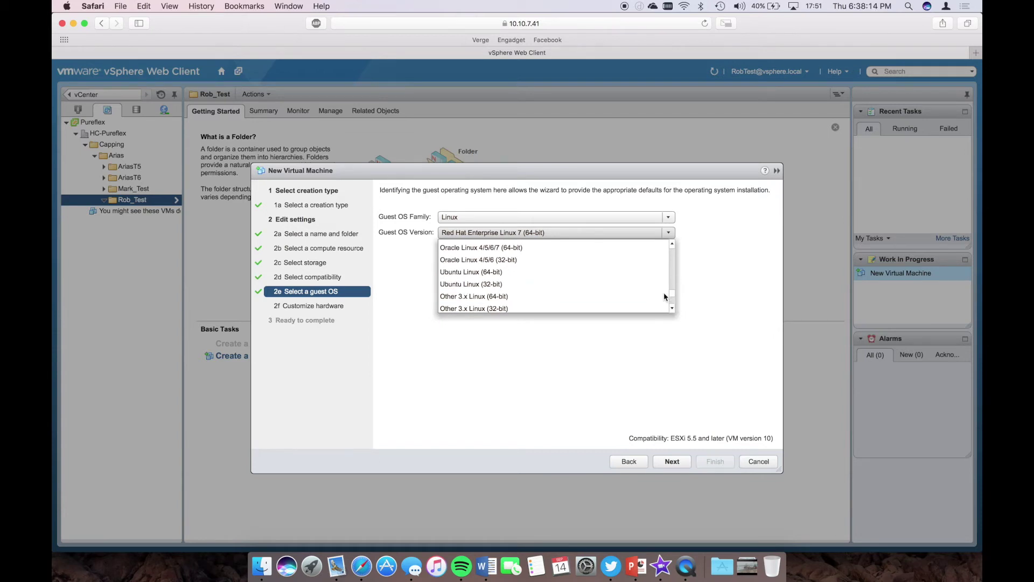
left_click(481, 281)
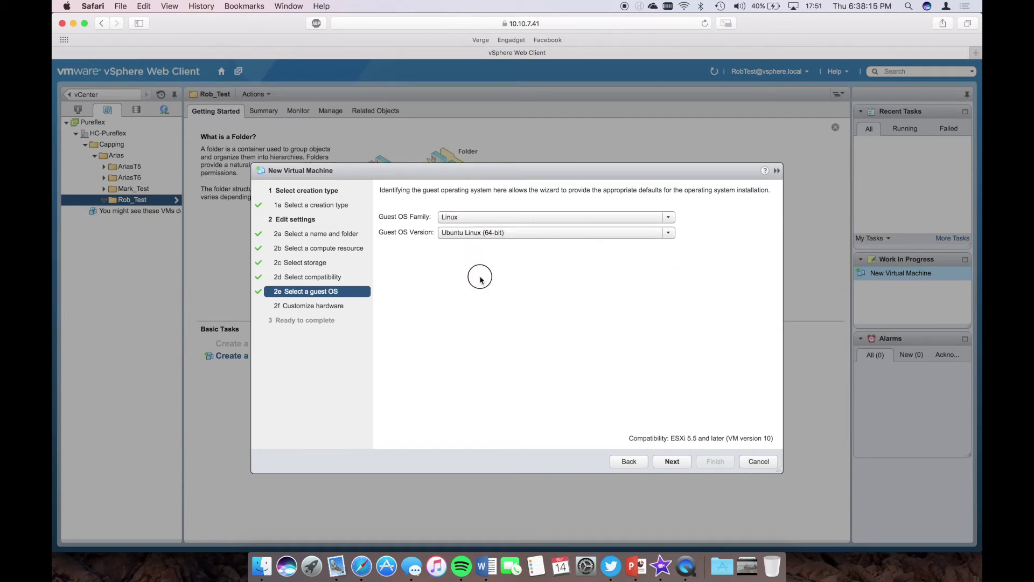
left_click(664, 466)
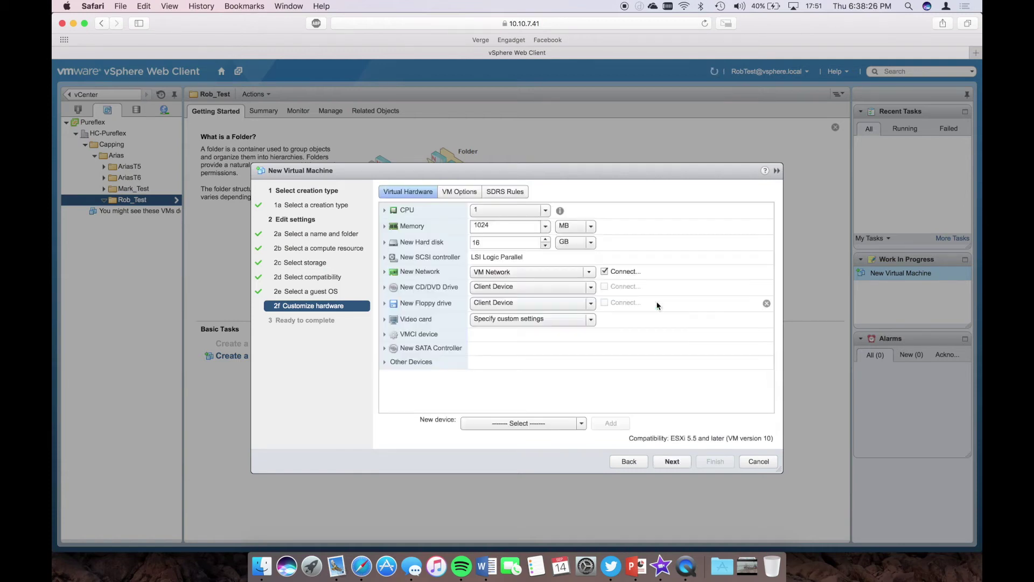
- Set the VM to 2 CPUs with 2 cores per socket, giving 1 socket
left_click(496, 214)
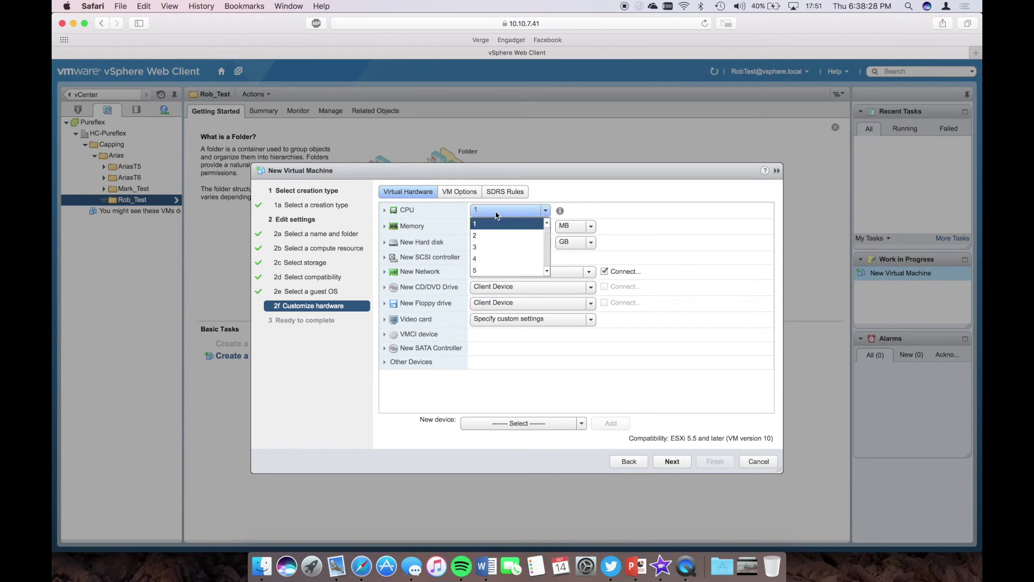
key("Down")
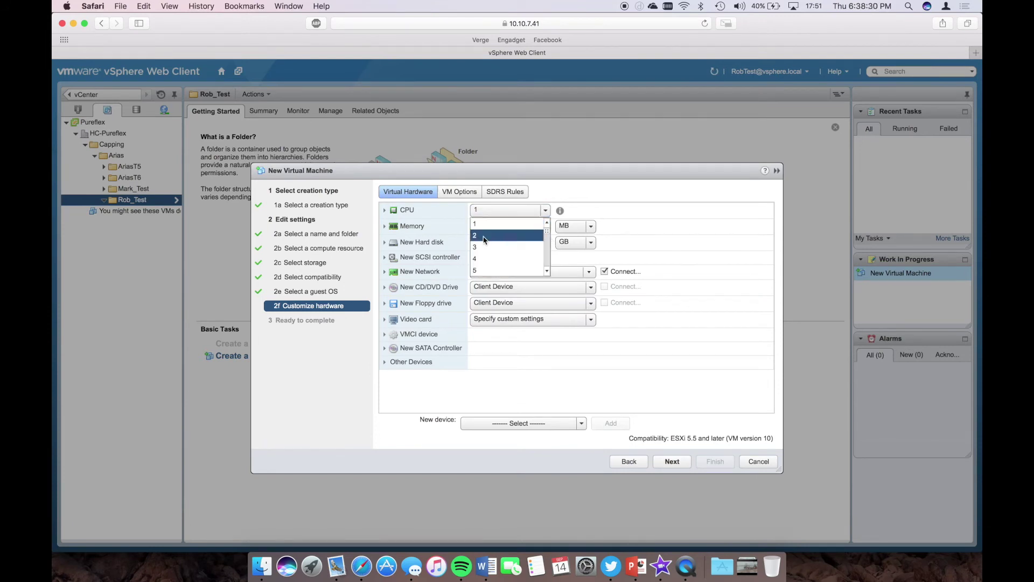
key("Return")
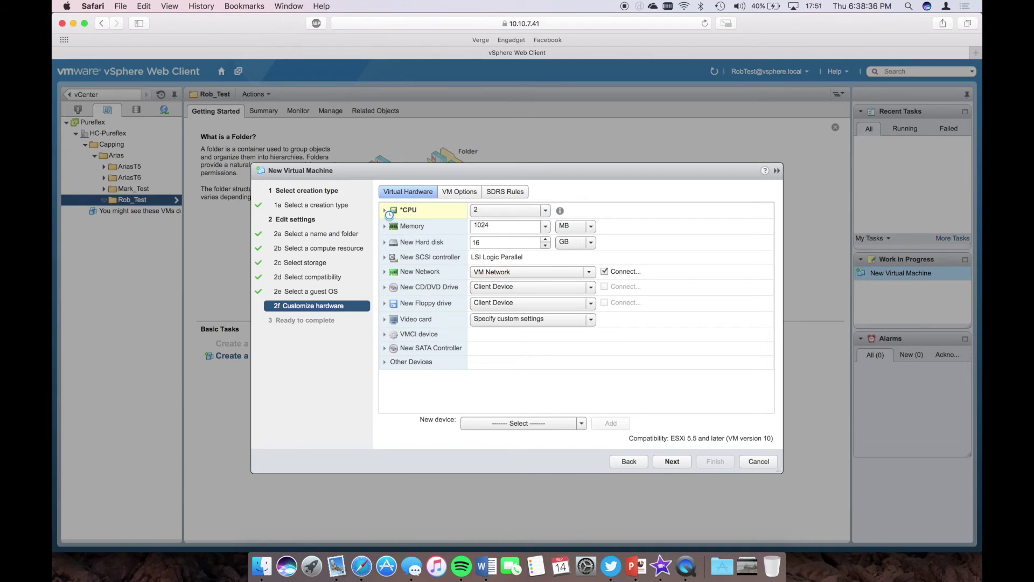
left_click(388, 212)
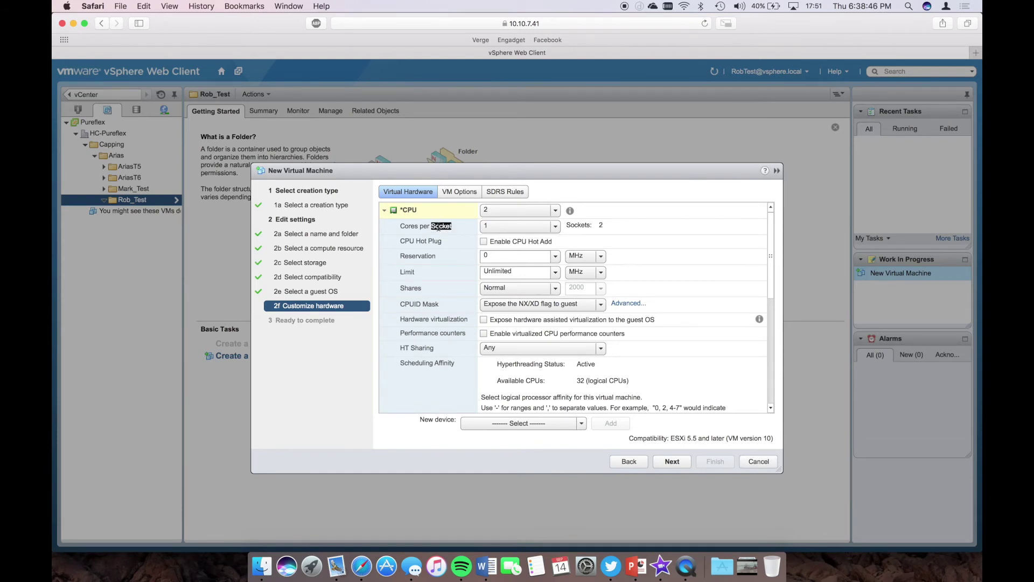
left_click(404, 230)
left_click(490, 226)
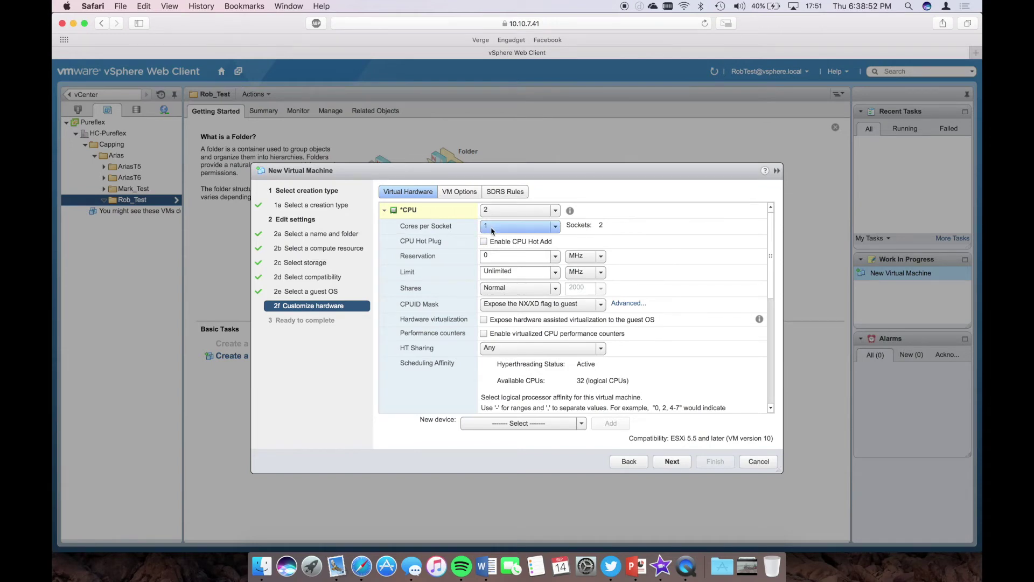
left_click(488, 251)
left_click(385, 211)
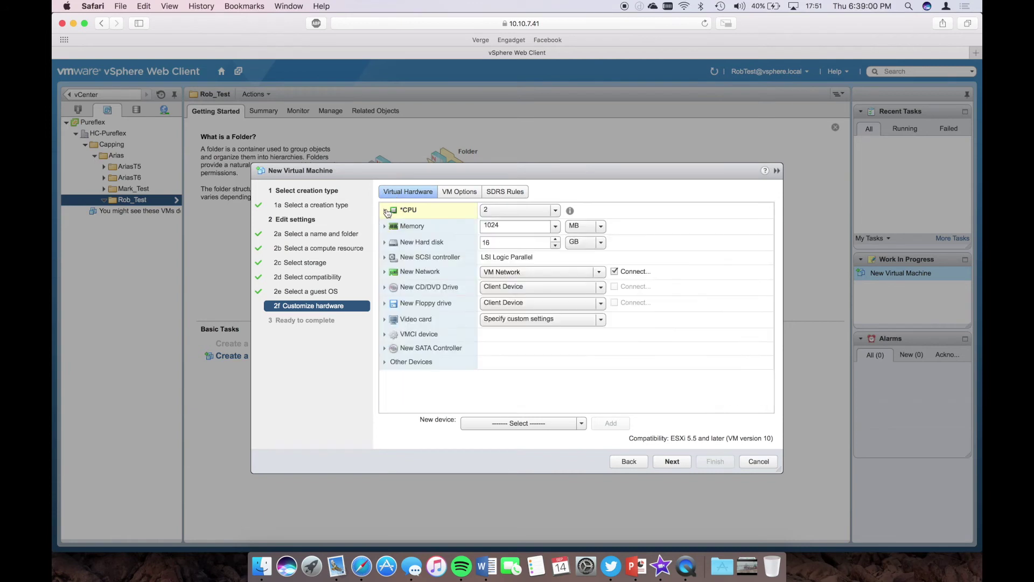
- Change the VM's memory from 1024 MB to 2048 MB
left_click(386, 227)
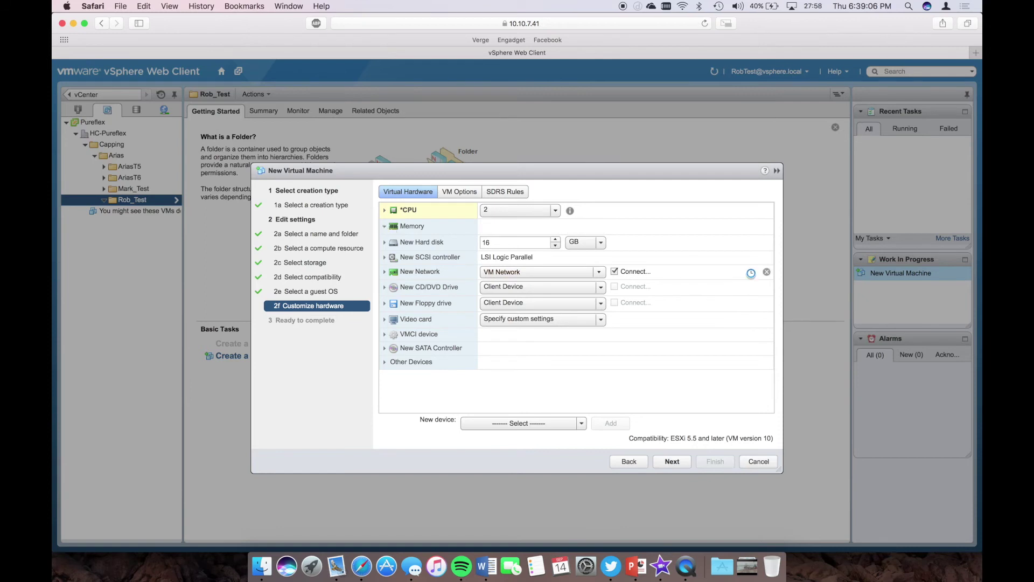
left_click(507, 240)
key("BackSpace")
type("2048")
left_click(584, 239)
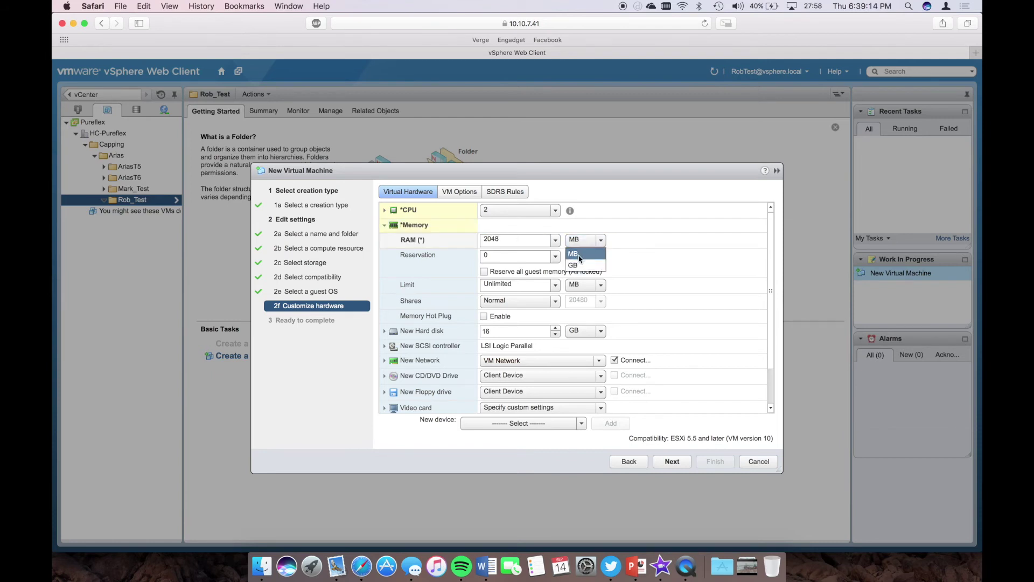
left_click(590, 247)
left_click(386, 226)
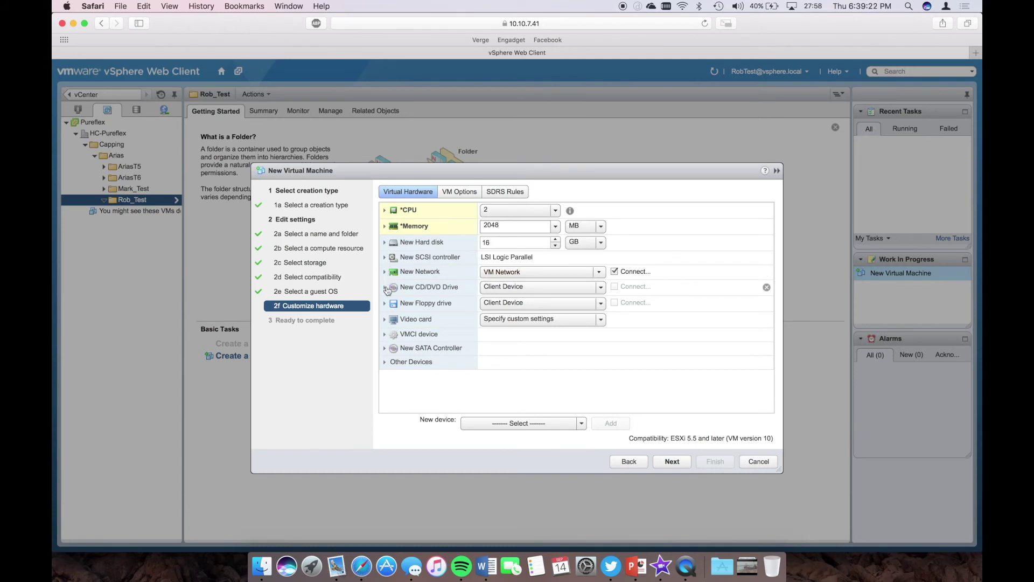
- Set the CD/DVD drive to Datastore ISO File using ubuntu-14.04-desktop from Capping-VM's ISO folder
left_click(386, 290)
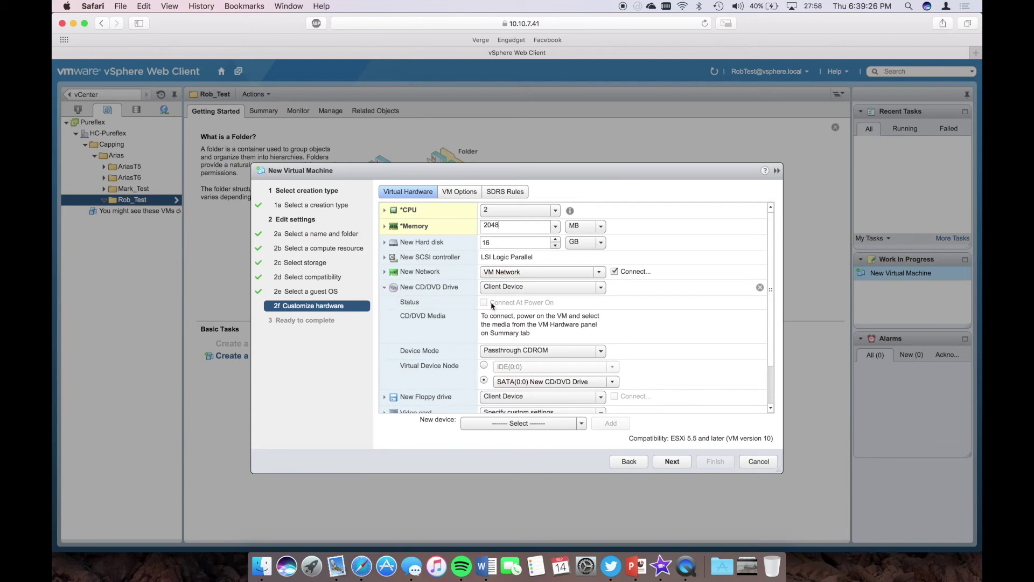
left_click(514, 291)
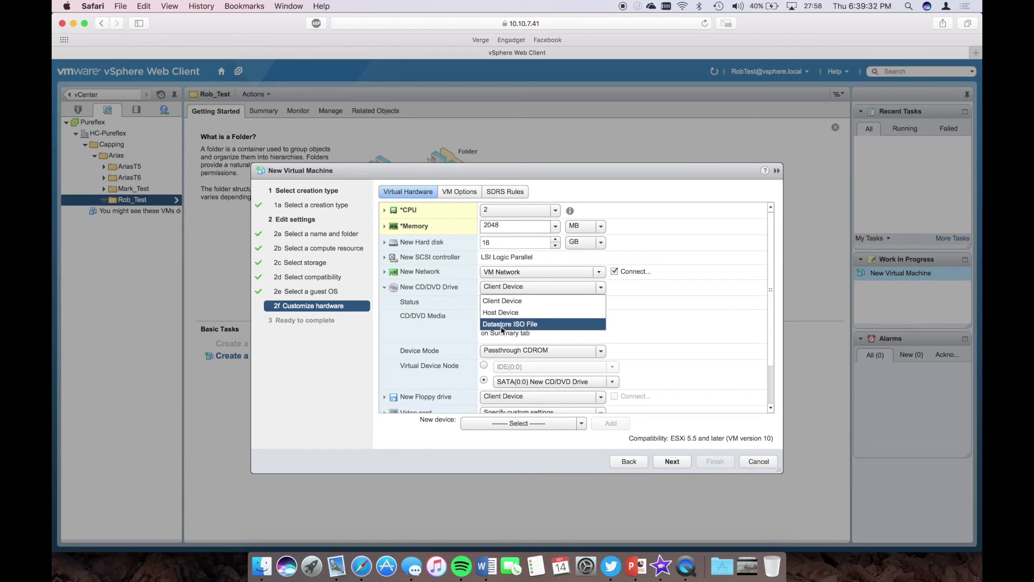
left_click(501, 324)
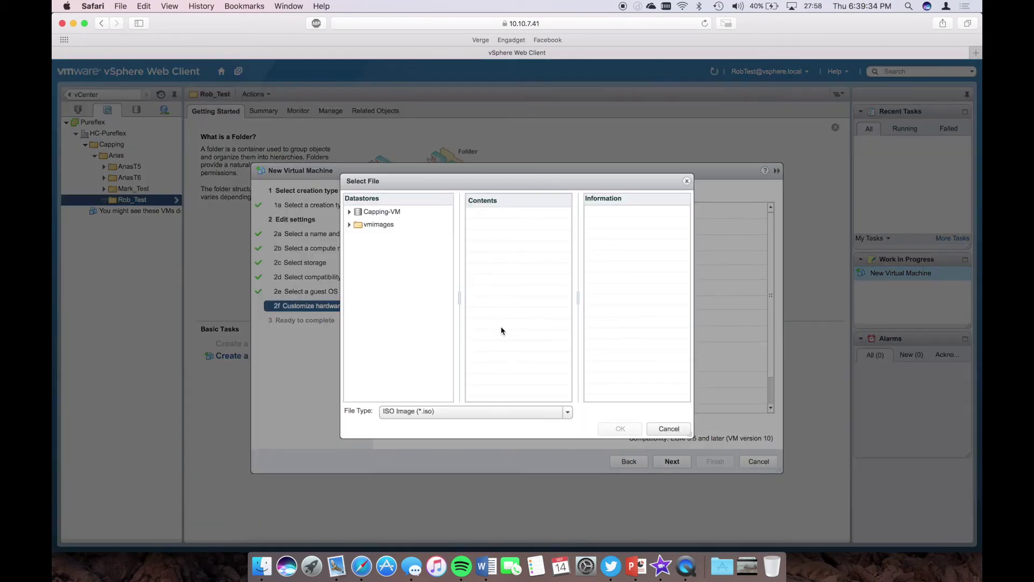
left_click(381, 213)
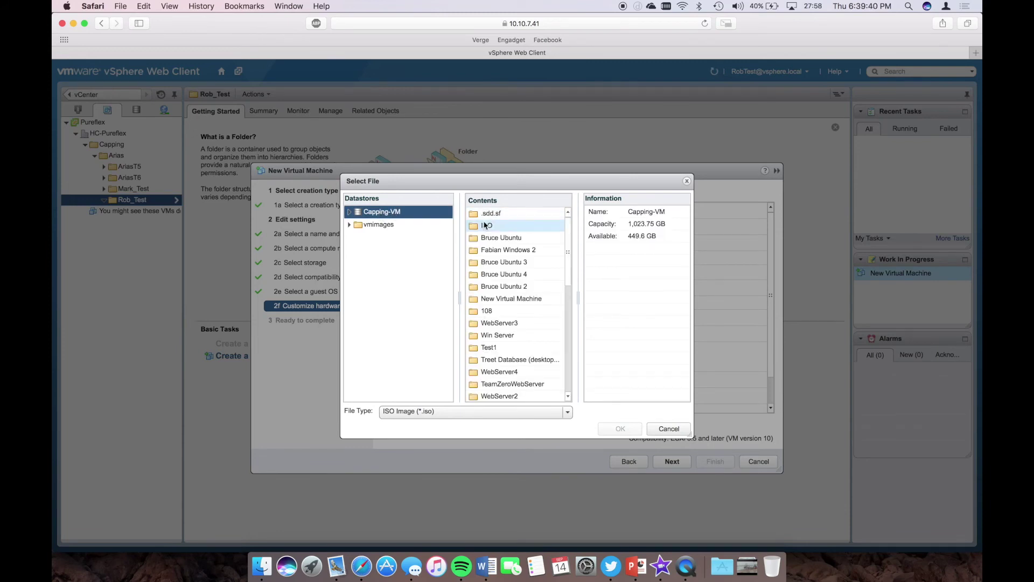
double_click(476, 226)
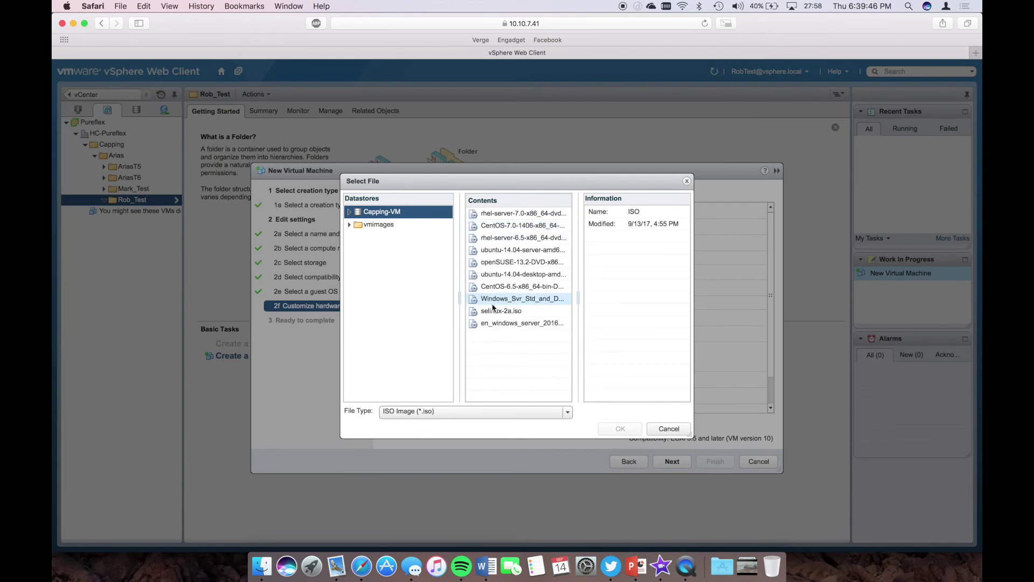
left_click(506, 250)
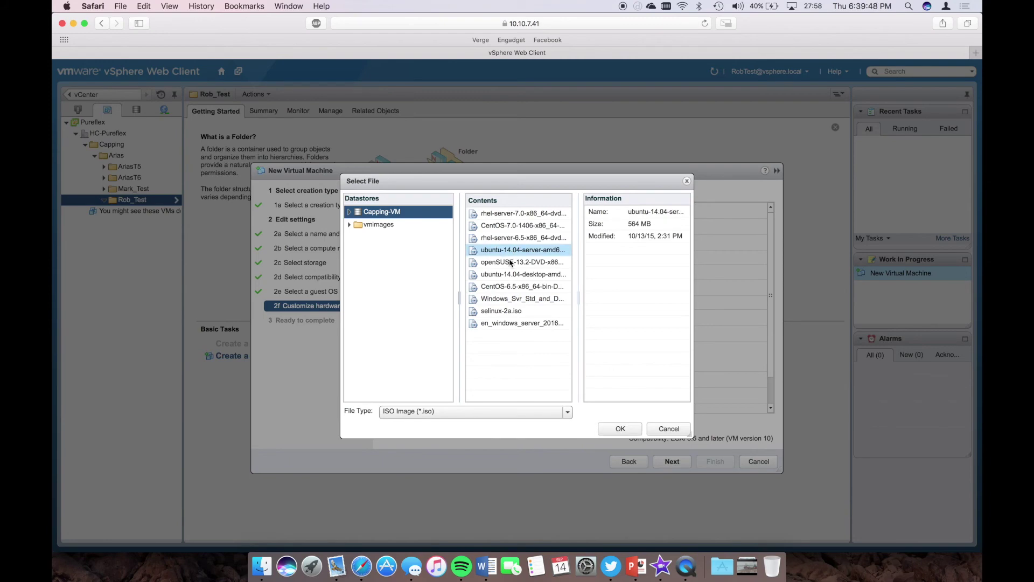
left_click(510, 274)
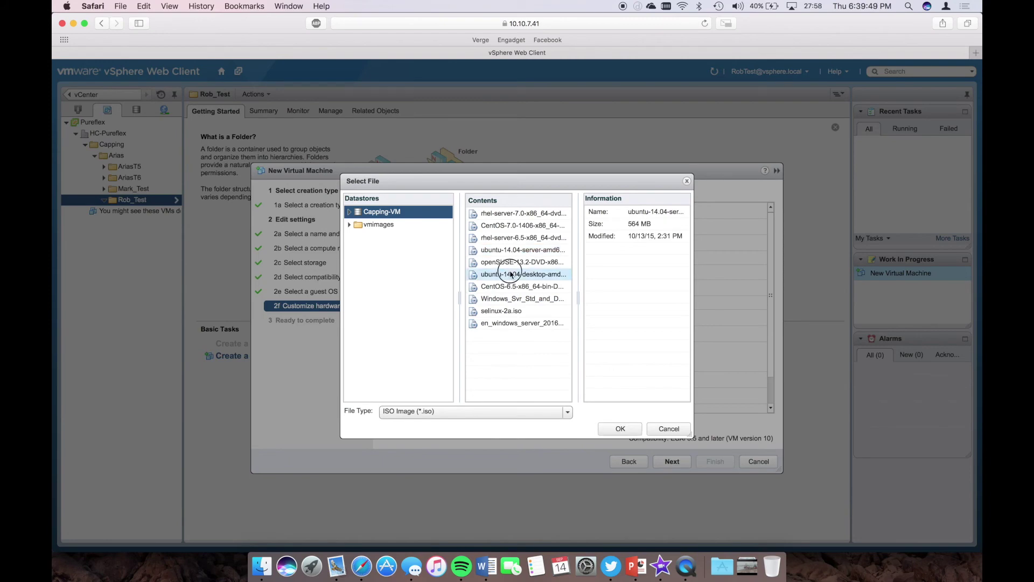
left_click(621, 428)
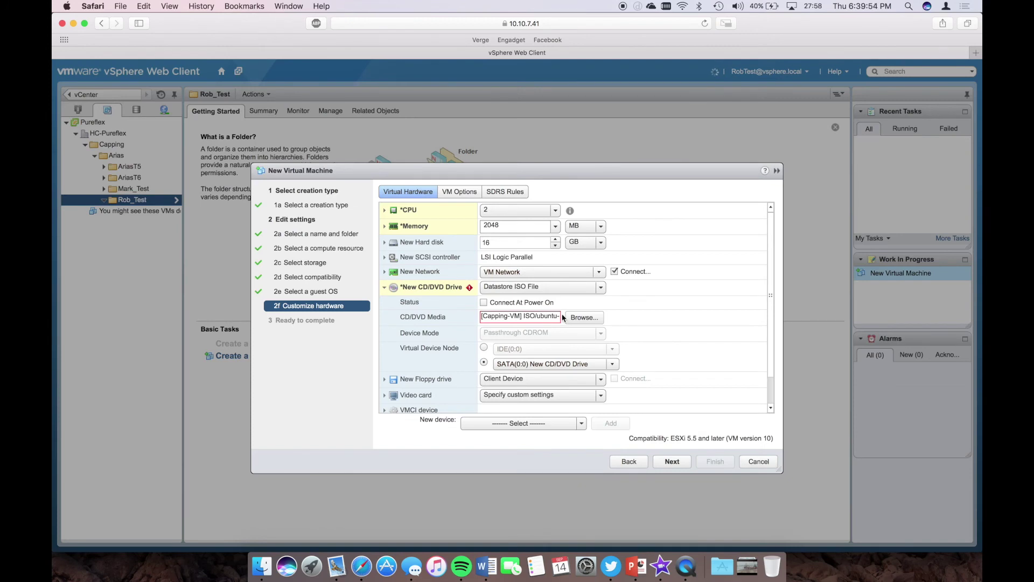
- Enable Connect At Power On for the CD/DVD drive and complete the wizard
left_click(484, 302)
scroll(681, 356, "down", 2)
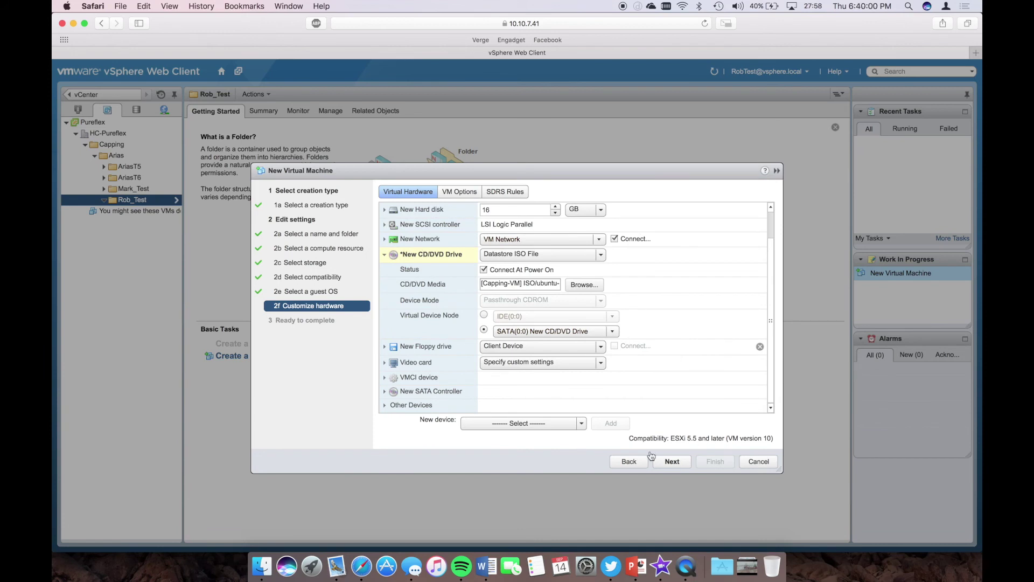
left_click(671, 462)
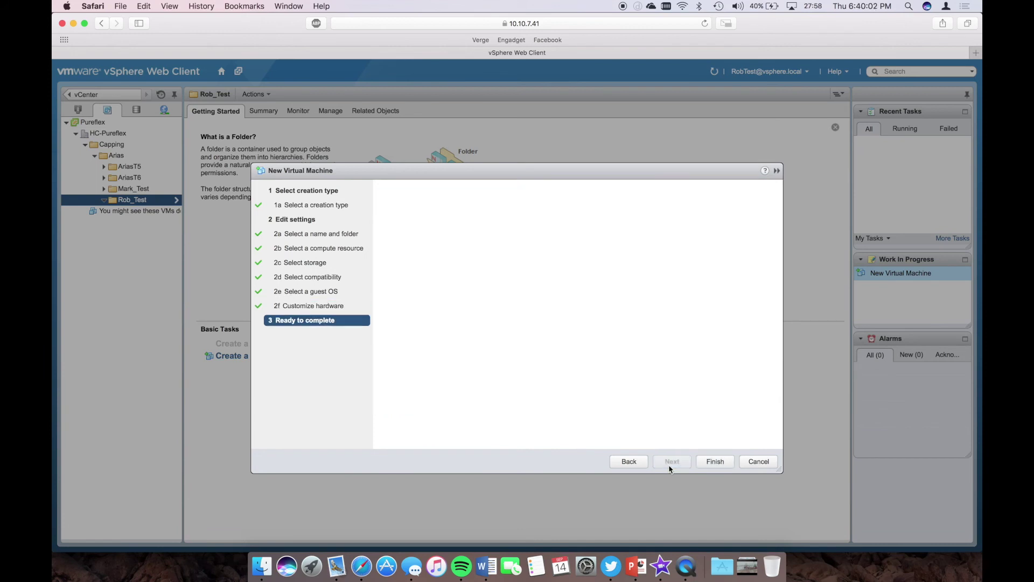
left_click(725, 462)
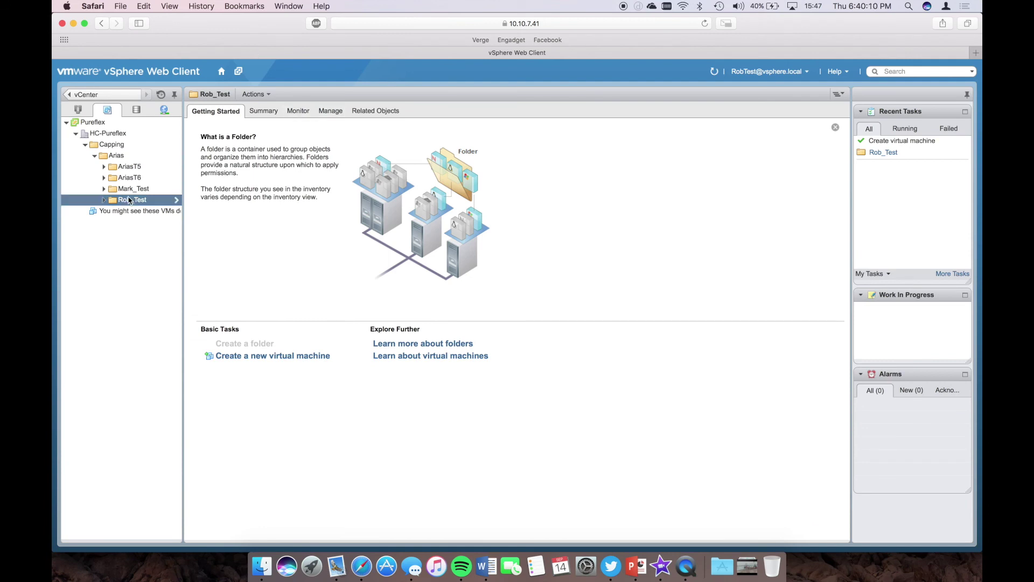
- Power on LinuxTest from the Rob_Test folder and view its Summary showing Ubuntu Linux (64-bit)
left_click(104, 199)
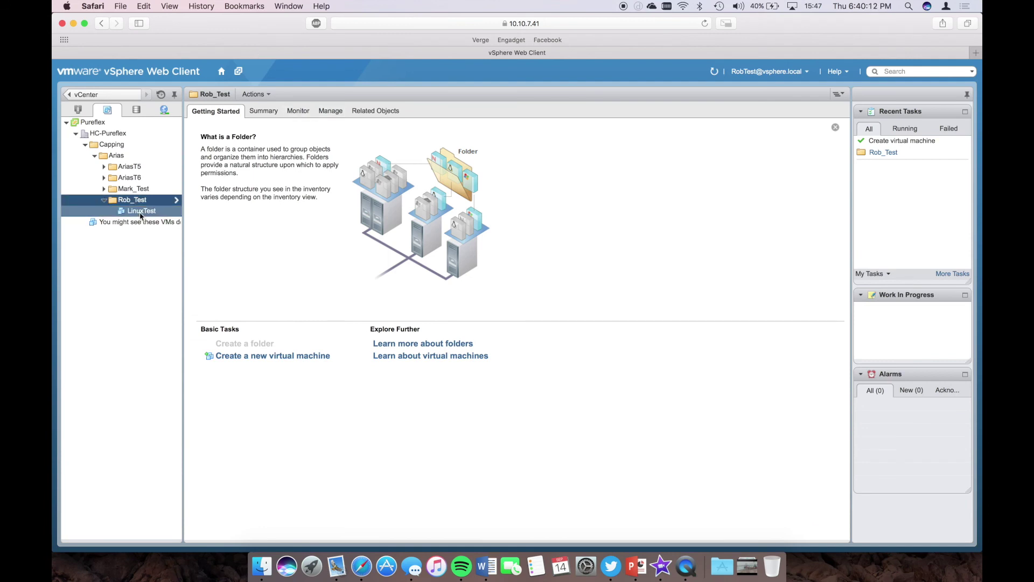
left_click(141, 212)
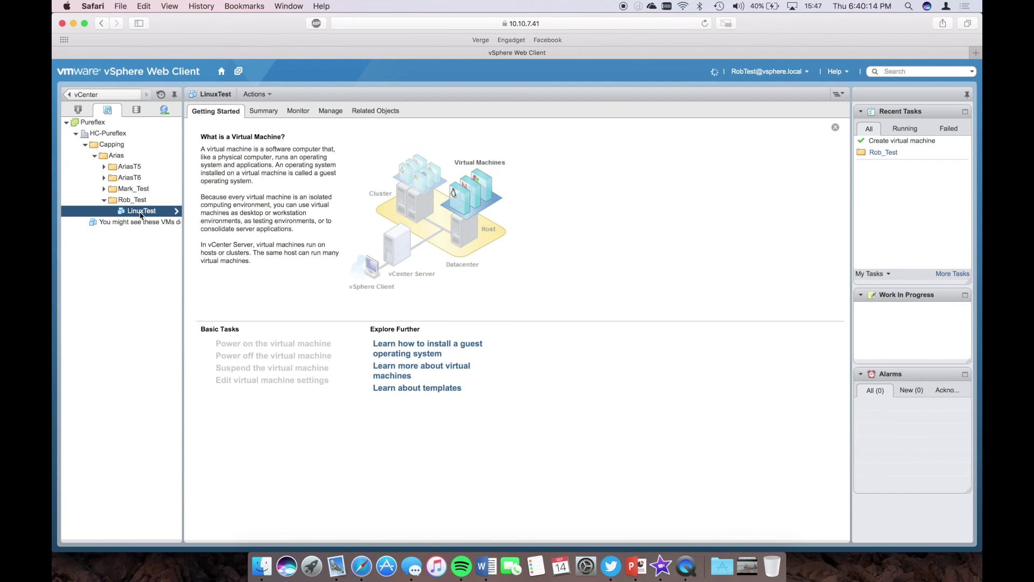
left_click(259, 343)
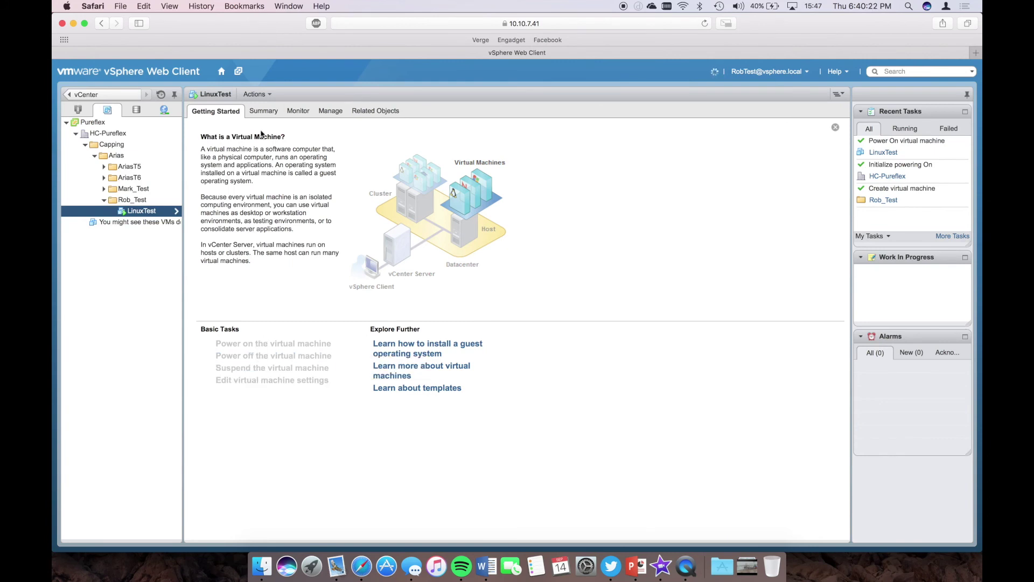
left_click(268, 114)
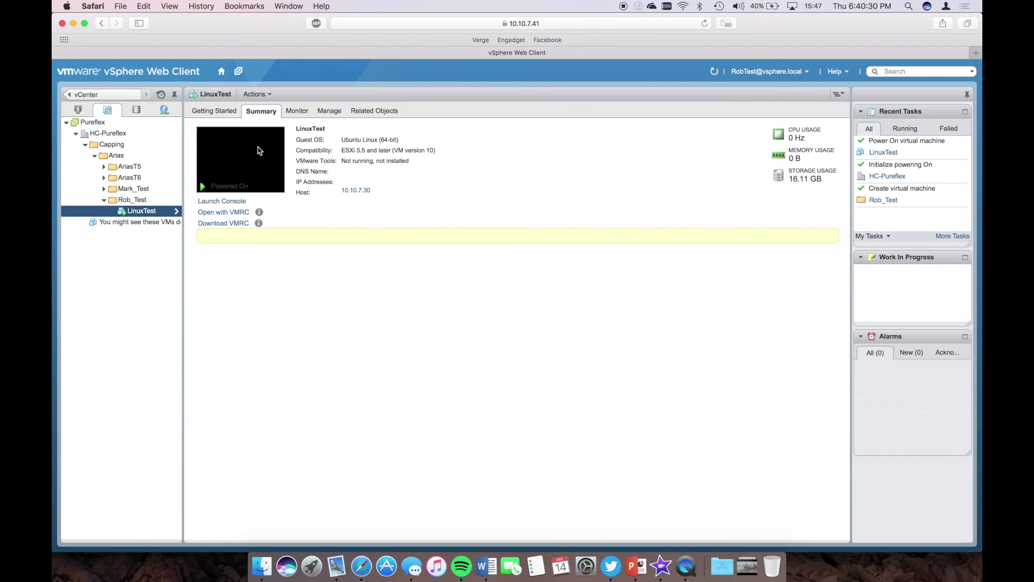
- In LinuxTest's web console, choose Install Ubuntu and continue past 'Preparing to install Ubuntu'
left_click(217, 203)
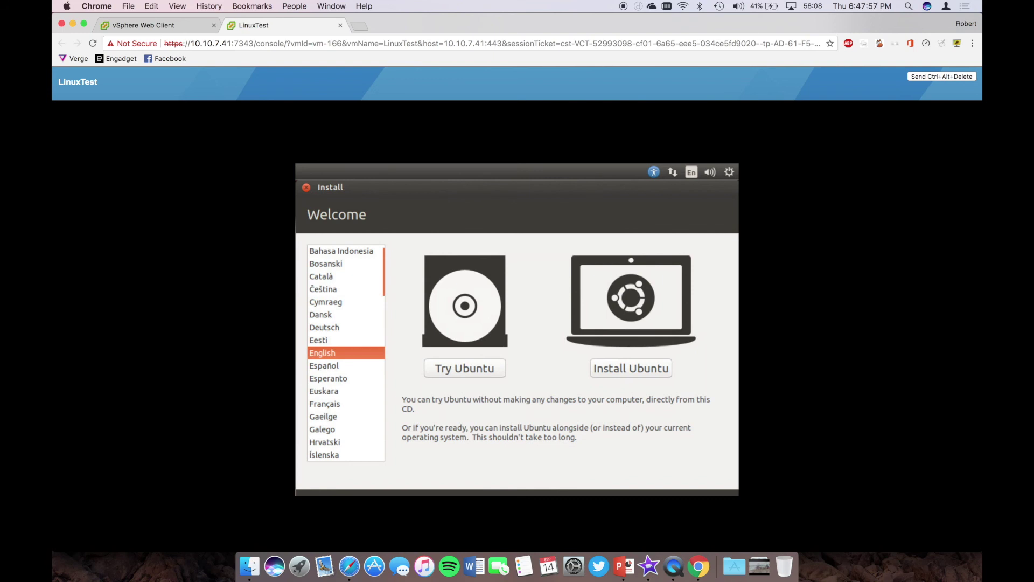
left_click(539, 271)
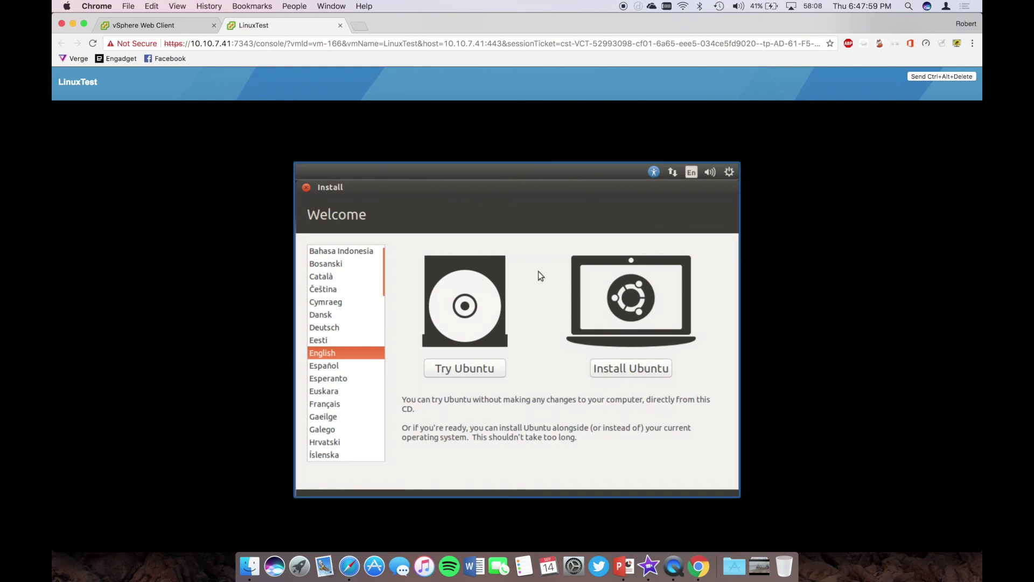
left_click(612, 364)
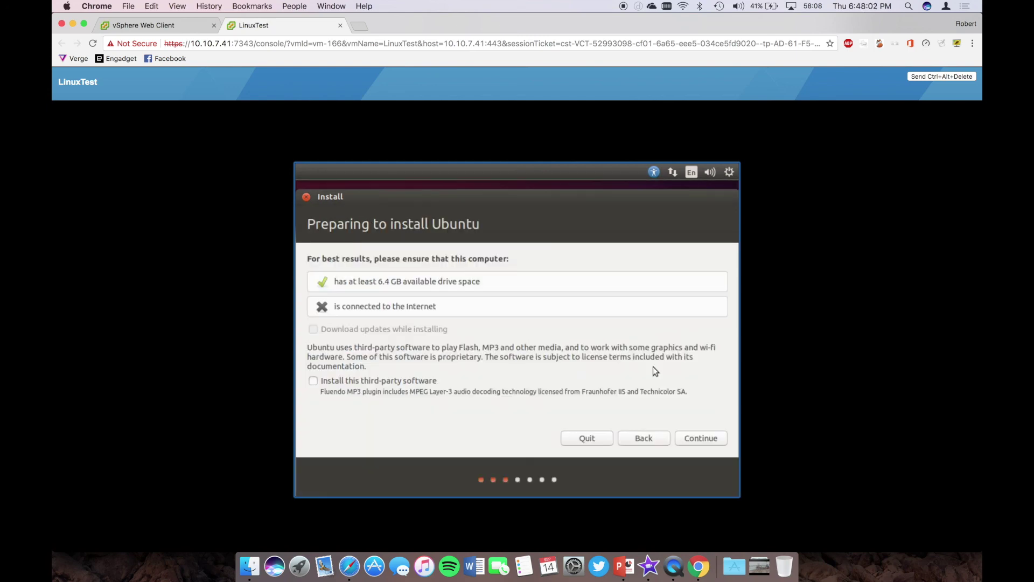
left_click(712, 444)
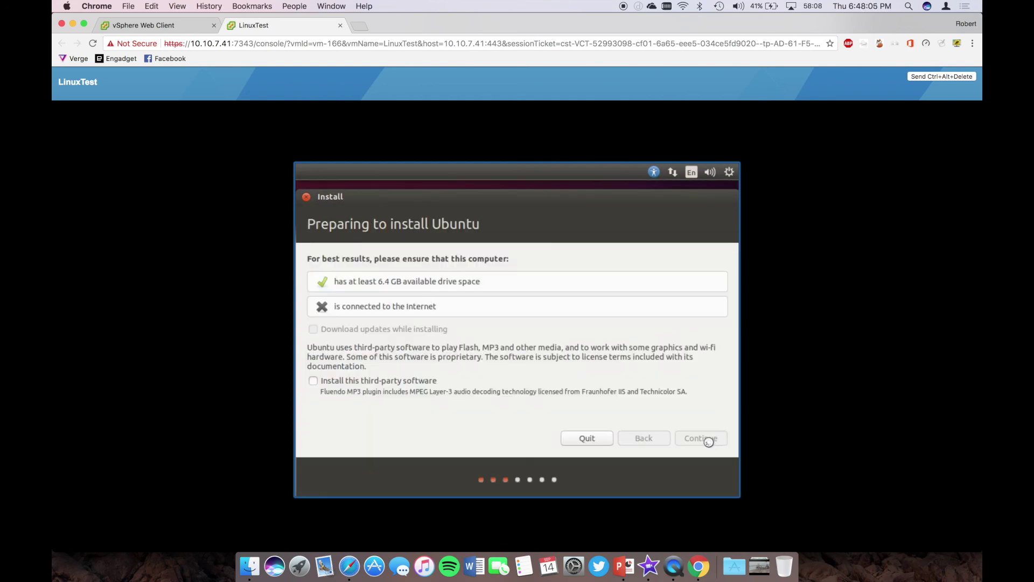